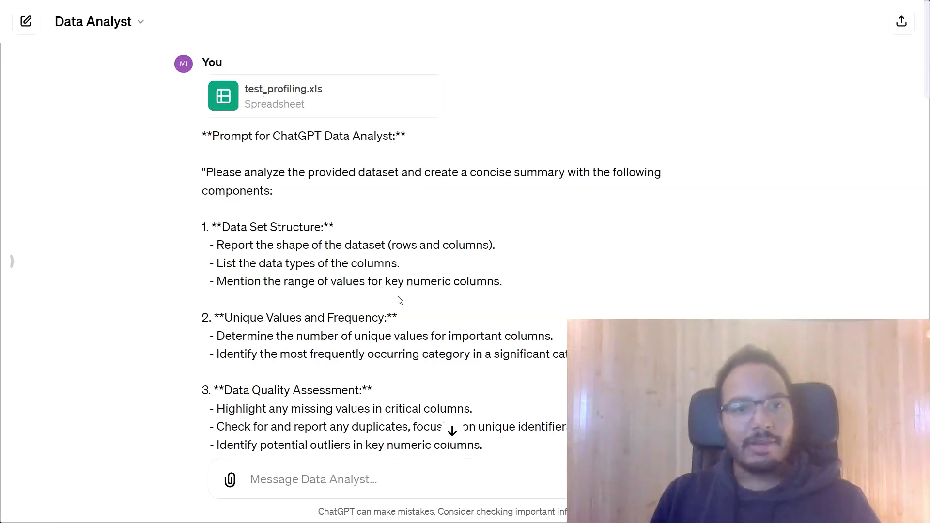
# Back in the notebook, run the Load Data cell to read the profiling spreadsheet
pyautogui.scroll(-3, 352, 296)
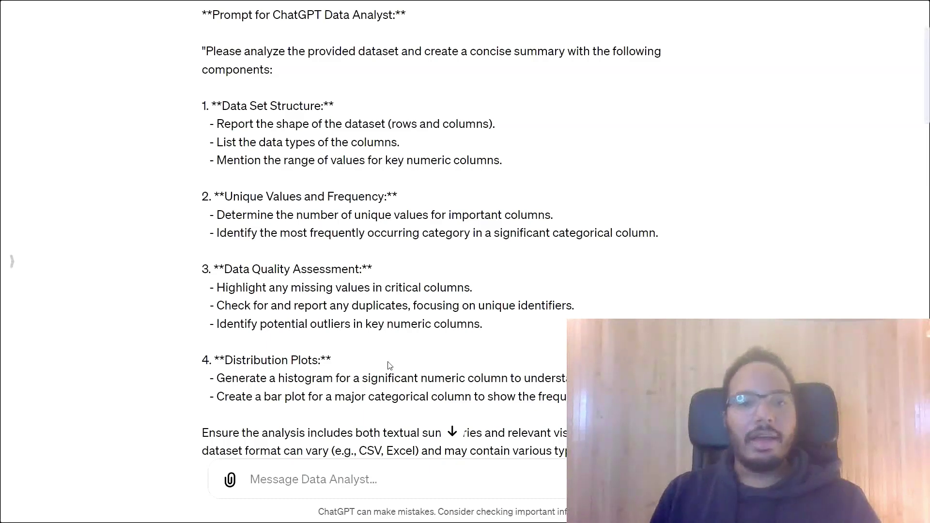
pyautogui.scroll(-3, 392, 361)
pyautogui.scroll(-8, 393, 357)
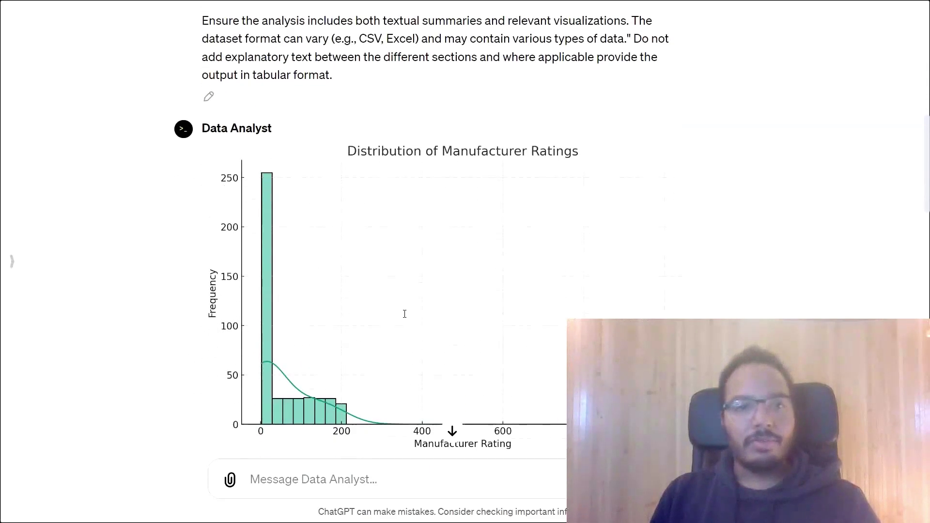
pyautogui.scroll(-2, 405, 314)
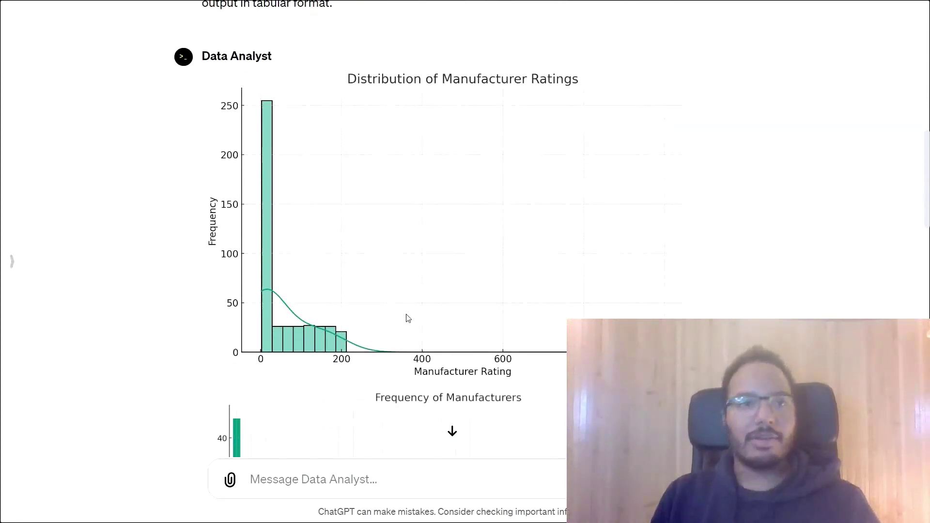
pyautogui.scroll(-8, 408, 318)
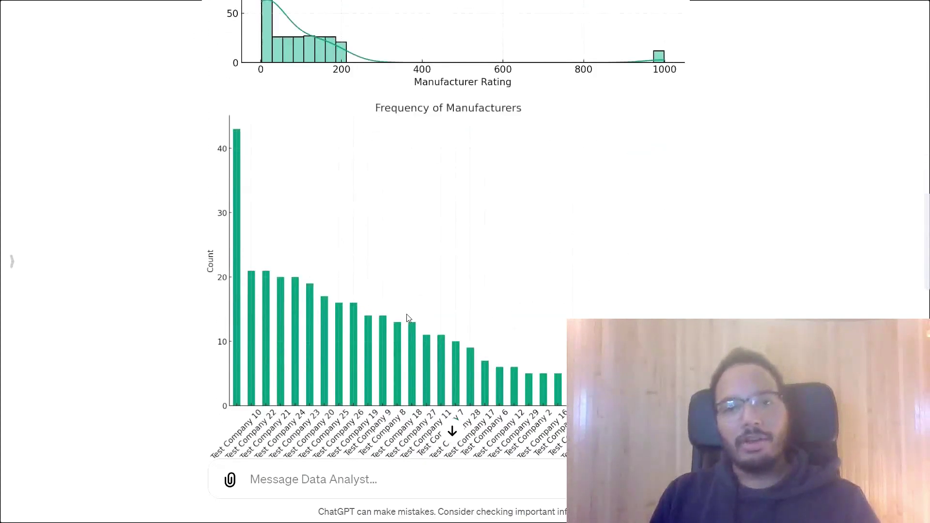
pyautogui.scroll(-7, 407, 317)
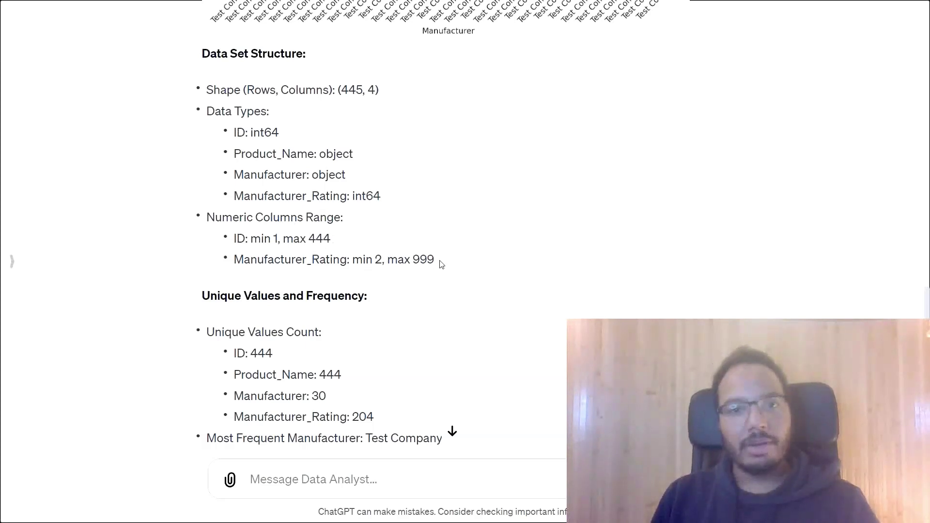
pyautogui.scroll(-1, 440, 264)
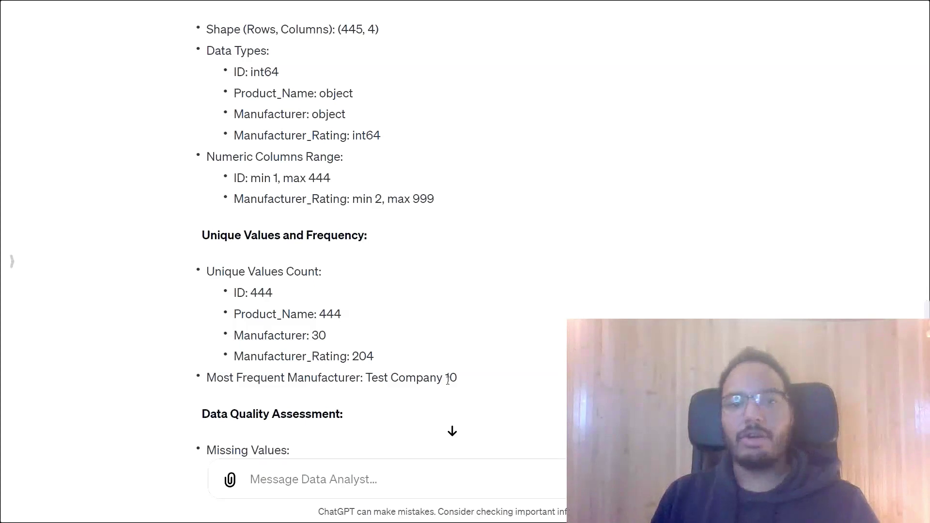
pyautogui.scroll(-2, 497, 369)
pyautogui.scroll(-5, 498, 369)
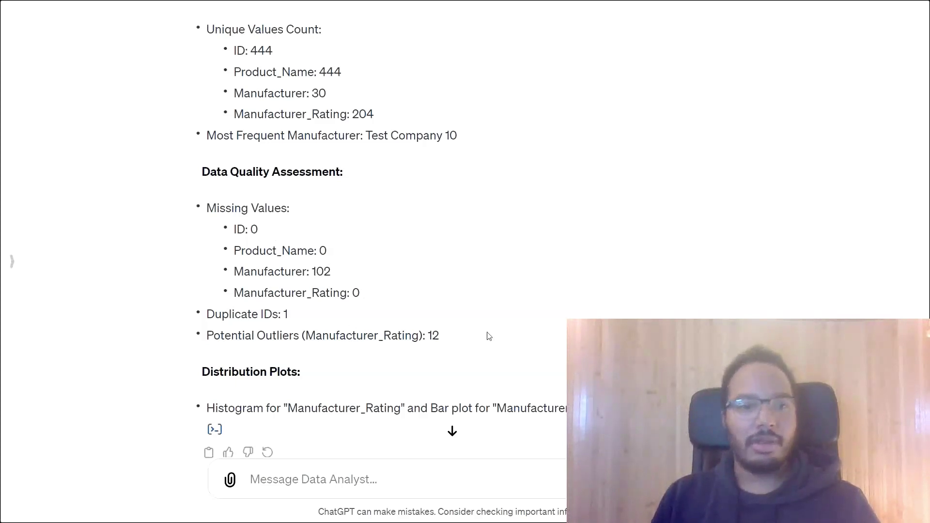
pyautogui.scroll(-1, 488, 335)
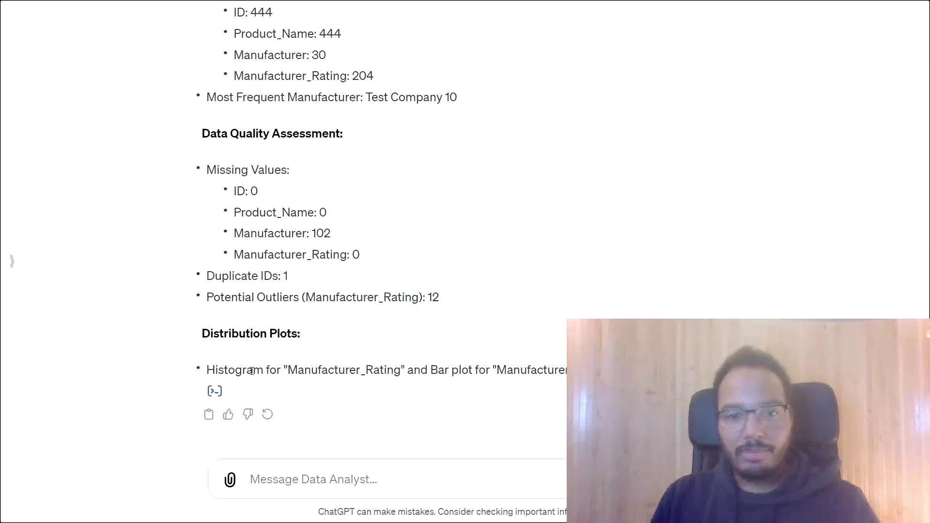
pyautogui.scroll(10, 475, 379)
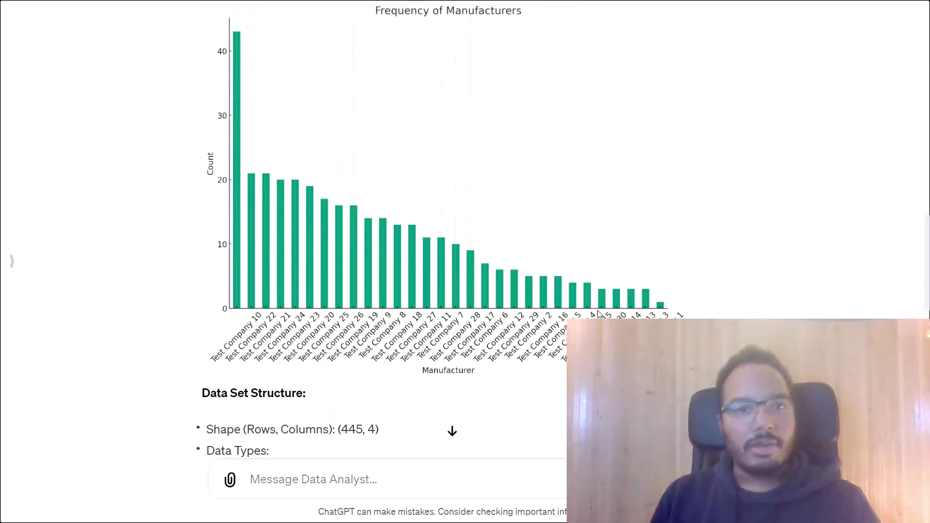
pyautogui.scroll(5, 598, 313)
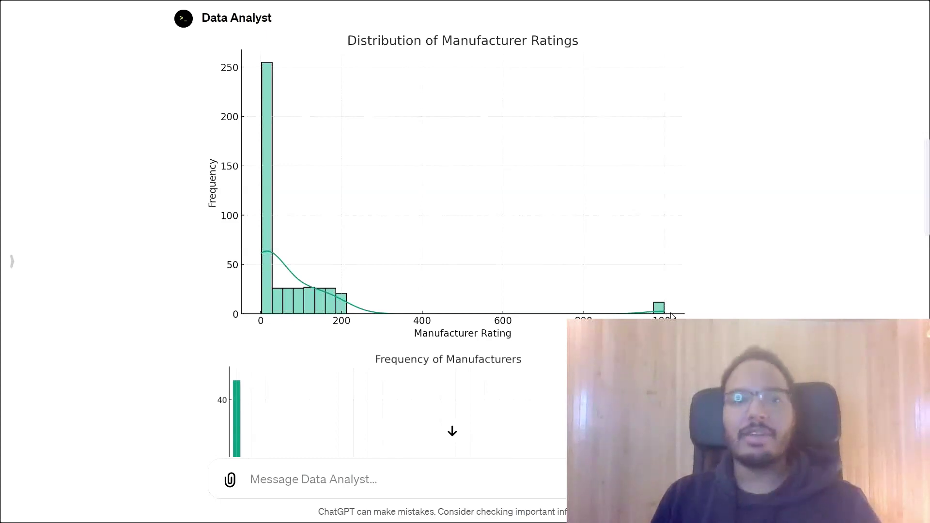
pyautogui.scroll(-4, 671, 315)
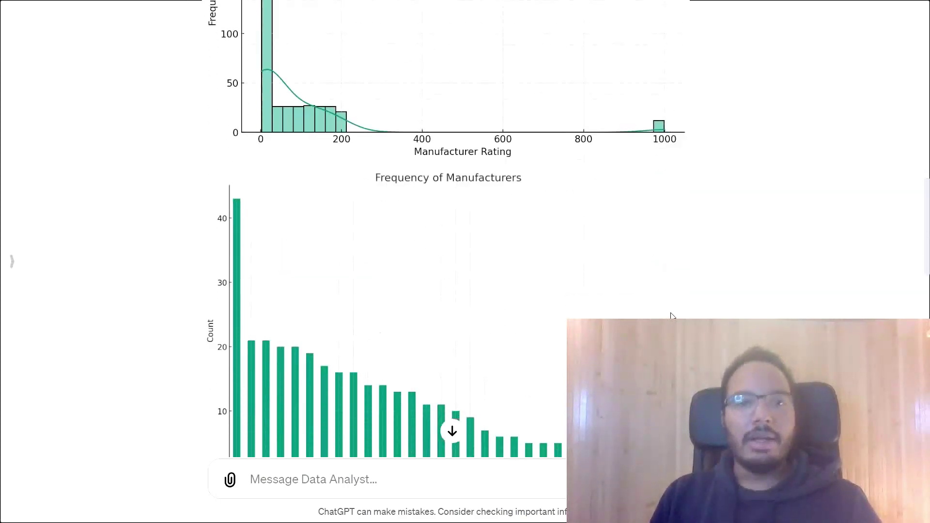
pyautogui.scroll(-1, 671, 316)
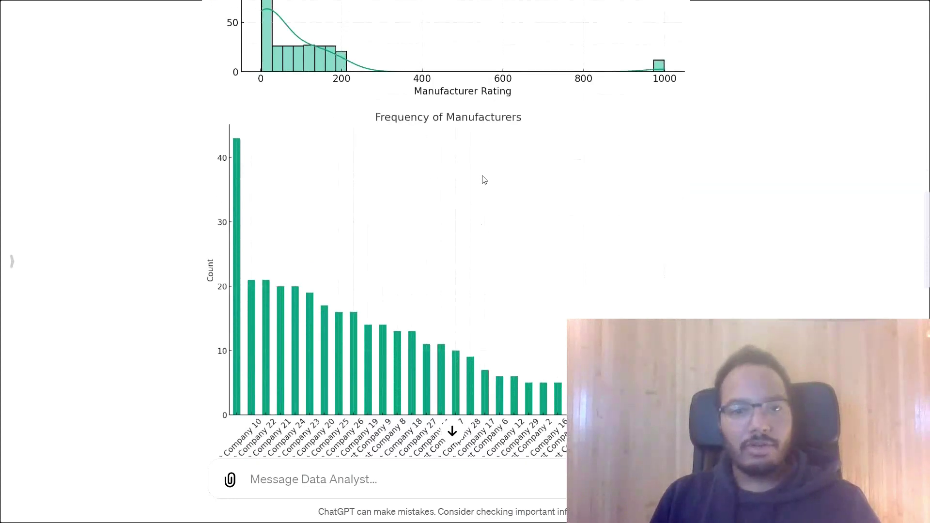
pyautogui.scroll(-1, 484, 179)
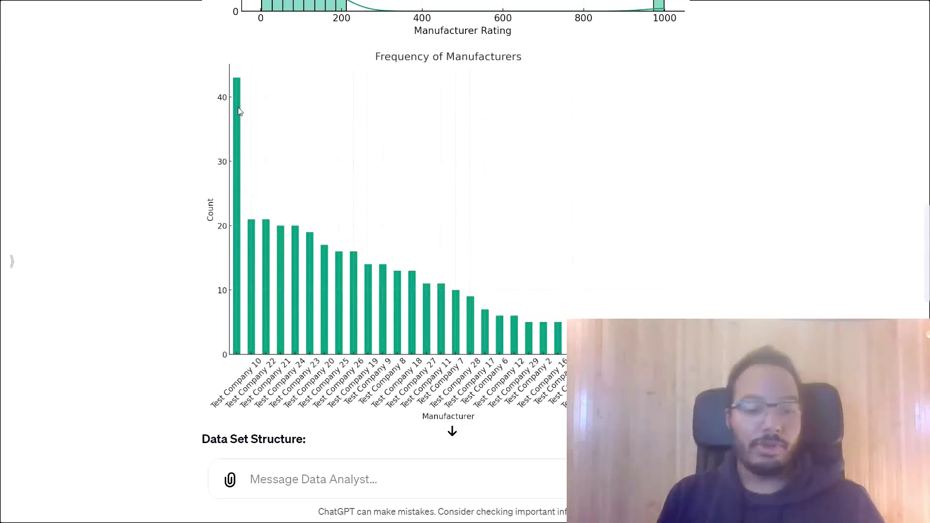
pyautogui.hotkey('alt', 'Tab')
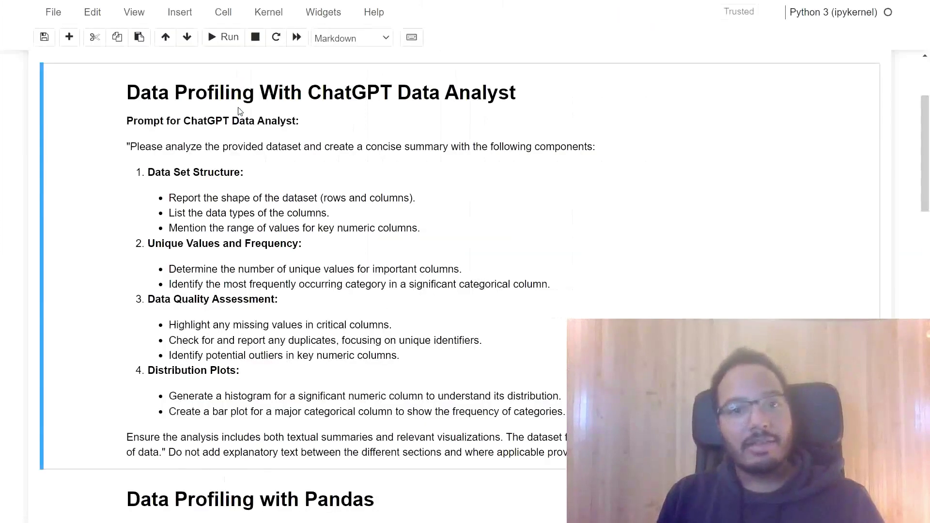
pyautogui.scroll(-6, 300, 255)
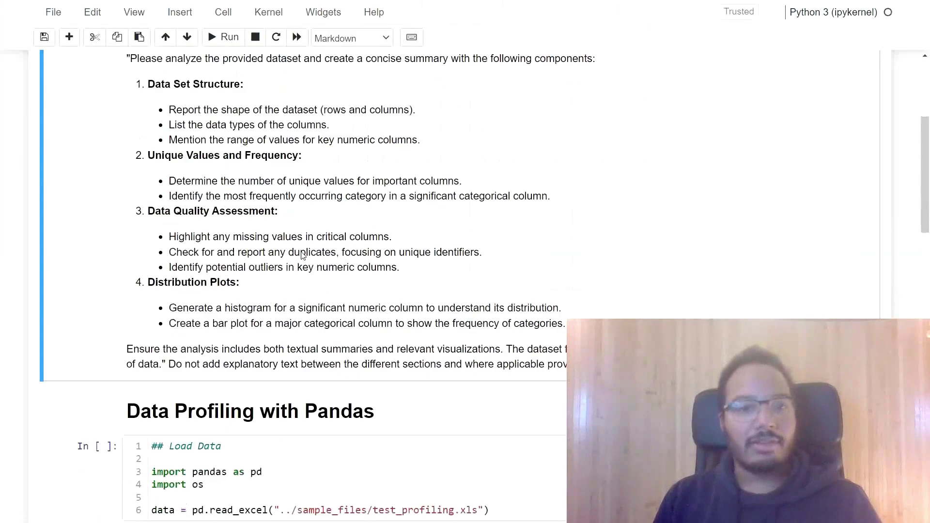
pyautogui.click(300, 274)
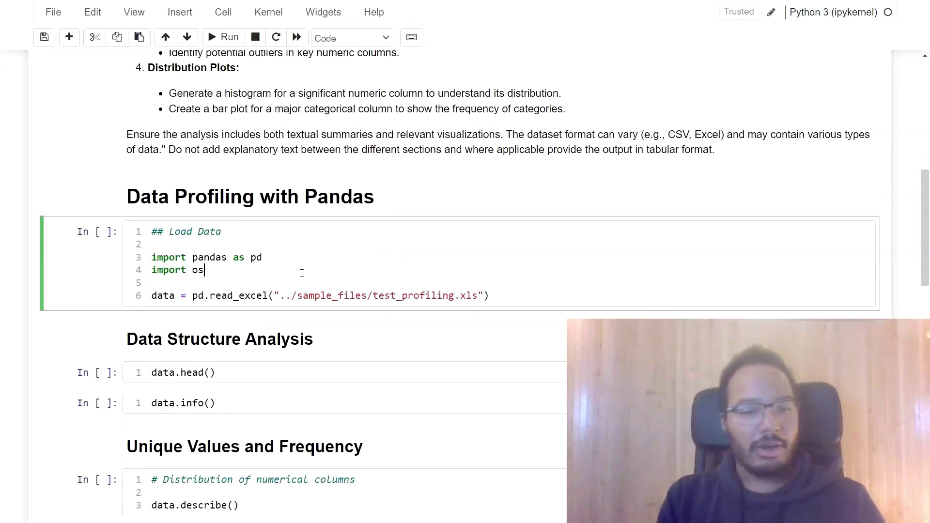
pyautogui.hotkey('ctrl', 'Return')
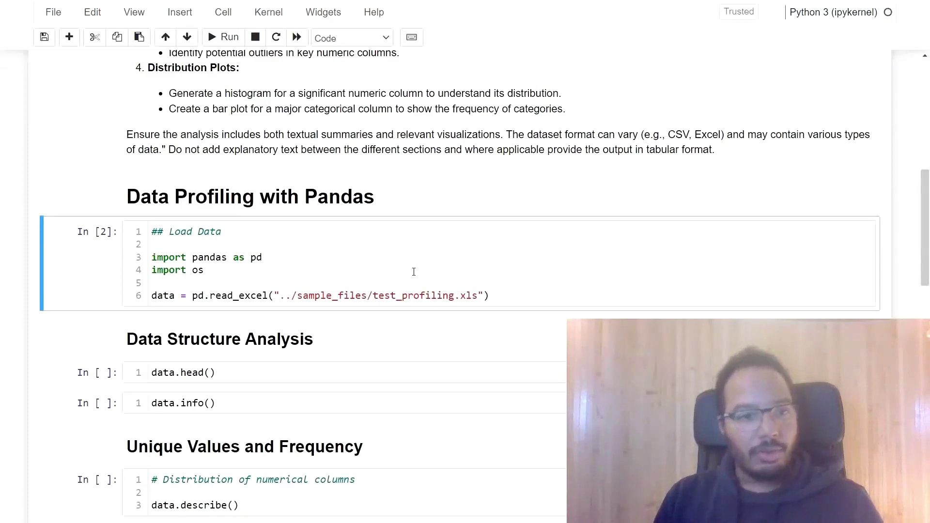
# Run data.head() to preview the first five rows of ID, Product_Name, Manufacturer and Manufacturer_Rating
pyautogui.scroll(-3, 414, 271)
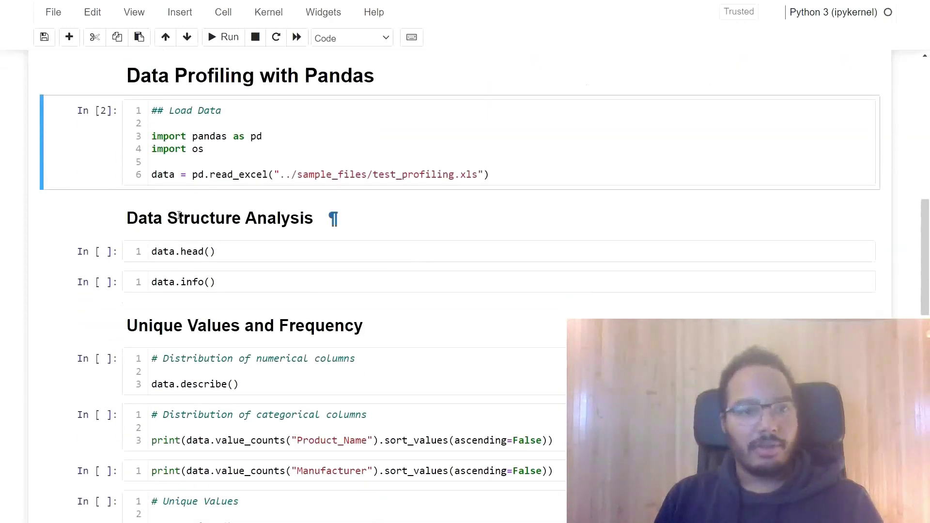
pyautogui.click(284, 252)
pyautogui.hotkey('ctrl', 'Return')
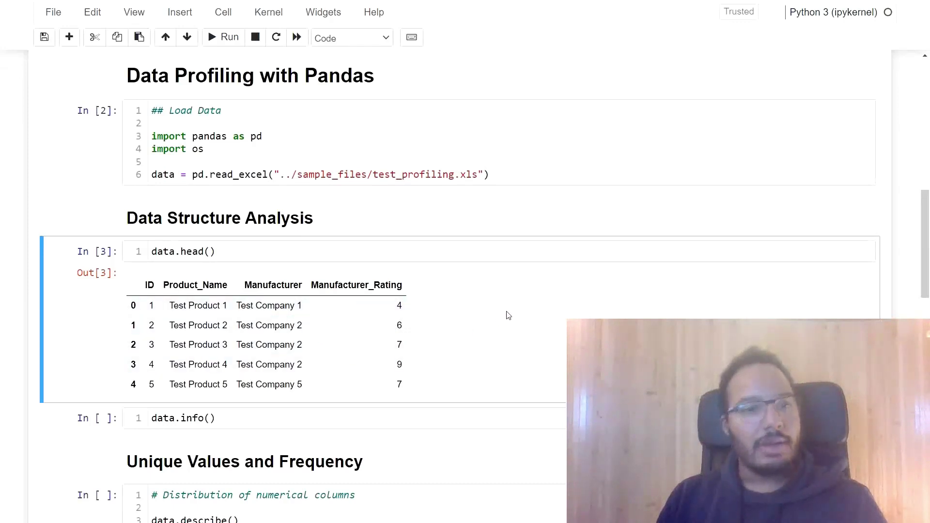
# Run data.info() to list 445 entries and 4 columns, with 343 non-null Manufacturer values
pyautogui.click(329, 409)
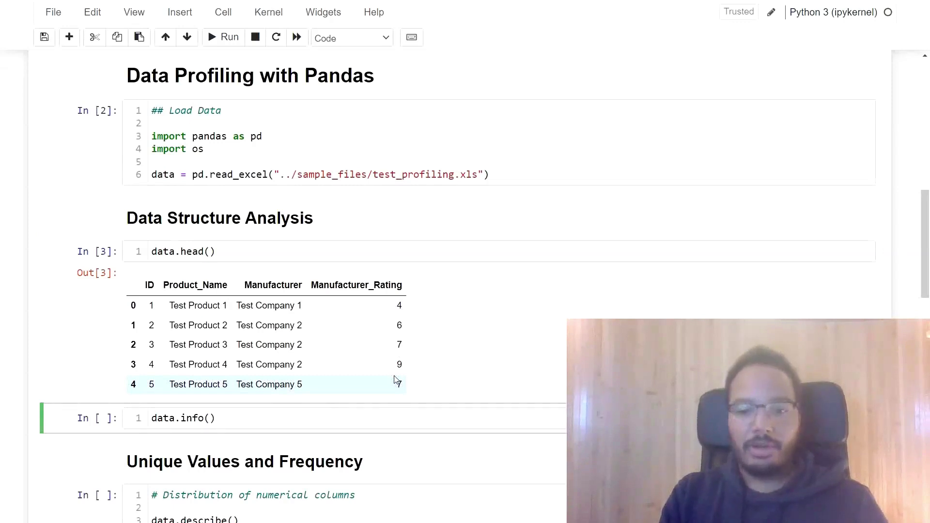
pyautogui.hotkey('ctrl', 'Return')
pyautogui.scroll(-3, 409, 370)
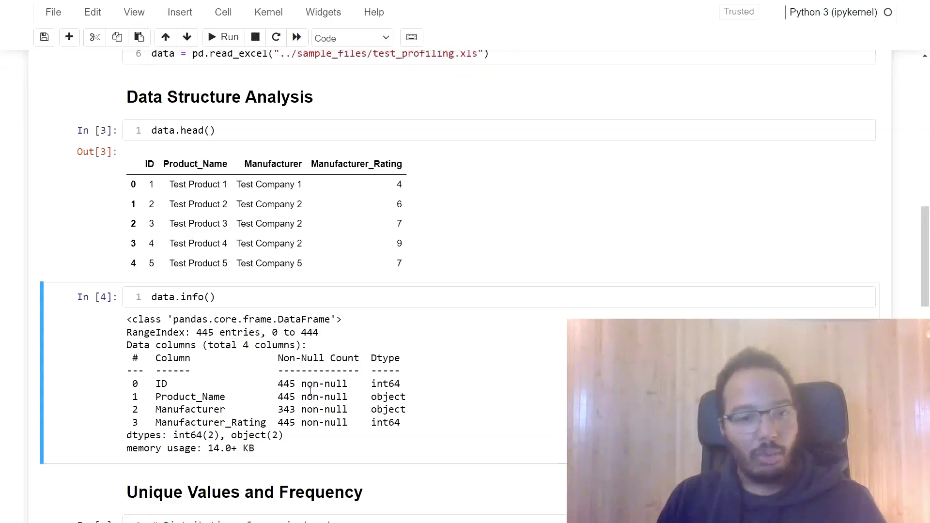
pyautogui.scroll(-3, 310, 390)
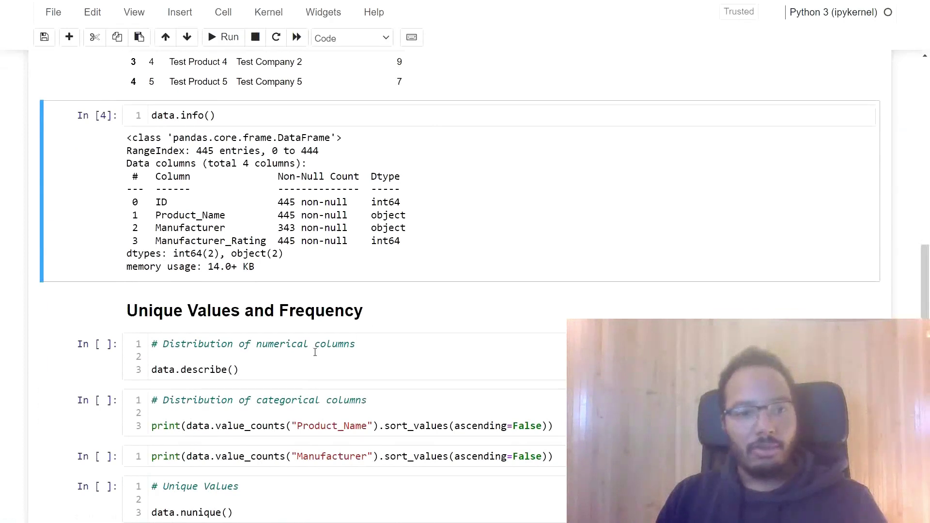
# Run data.describe() showing Manufacturer_Rating from 2 to 999, mean about 77.6, median 9
pyautogui.click(253, 355)
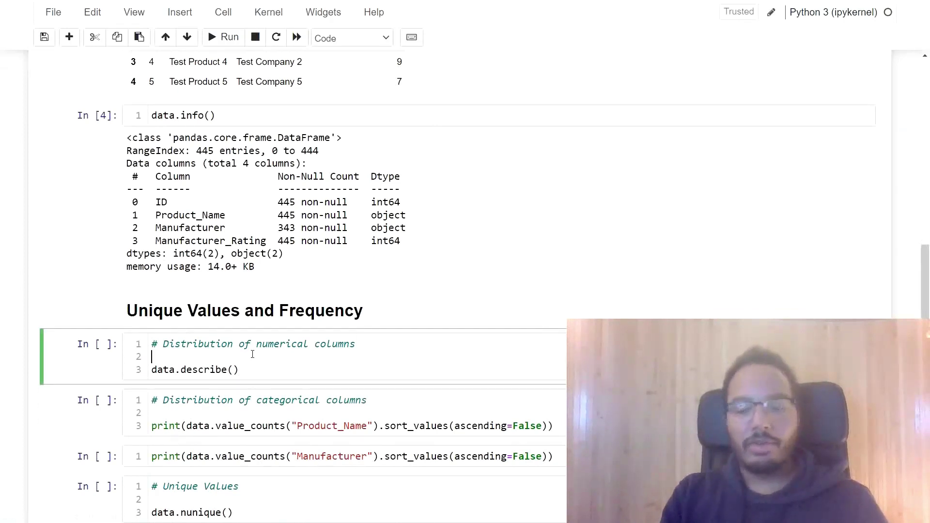
pyautogui.hotkey('ctrl', 'Return')
pyautogui.scroll(-1, 252, 353)
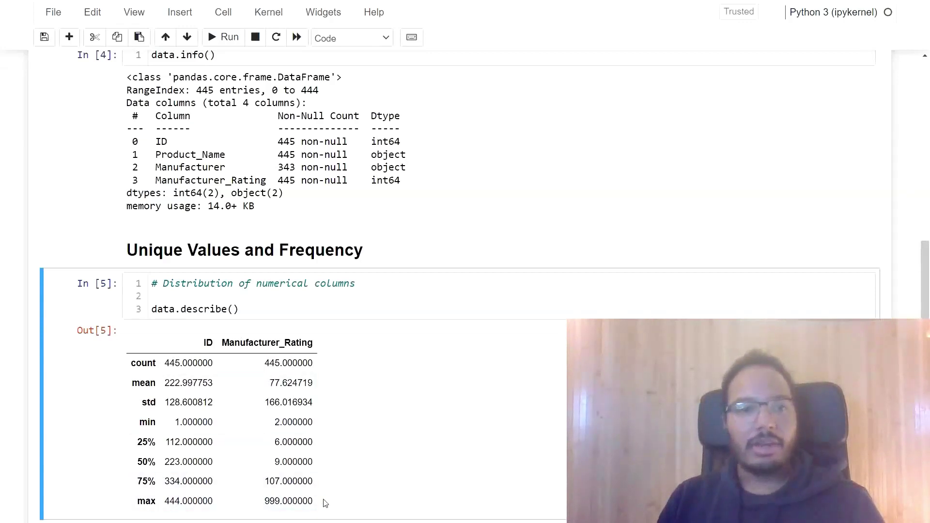
pyautogui.scroll(-4, 492, 442)
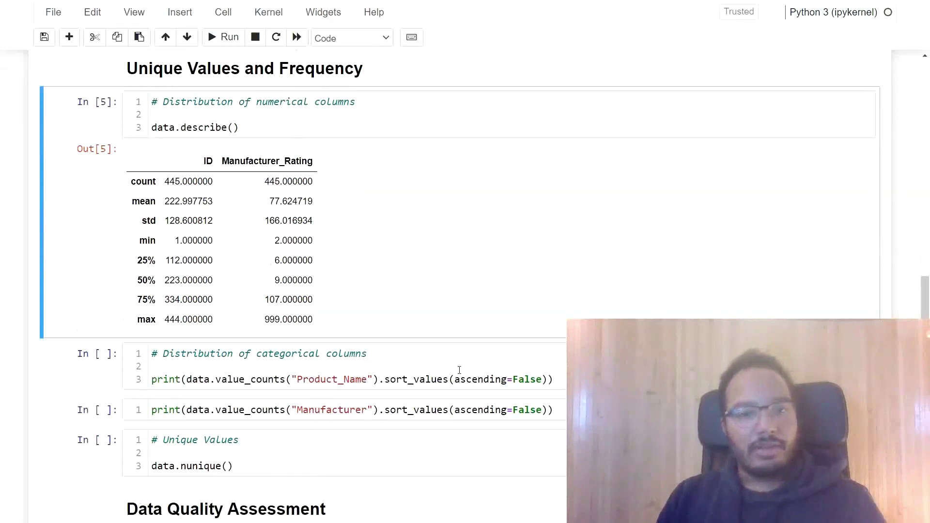
# Run the Product_Name value_counts cell, revealing Test Product 444 listed twice
pyautogui.click(459, 370)
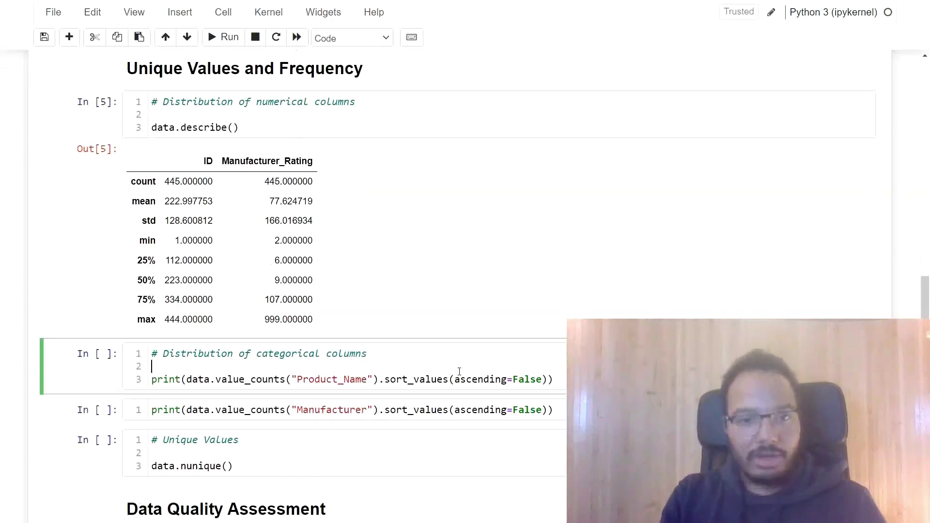
pyautogui.hotkey('ctrl', 'Return')
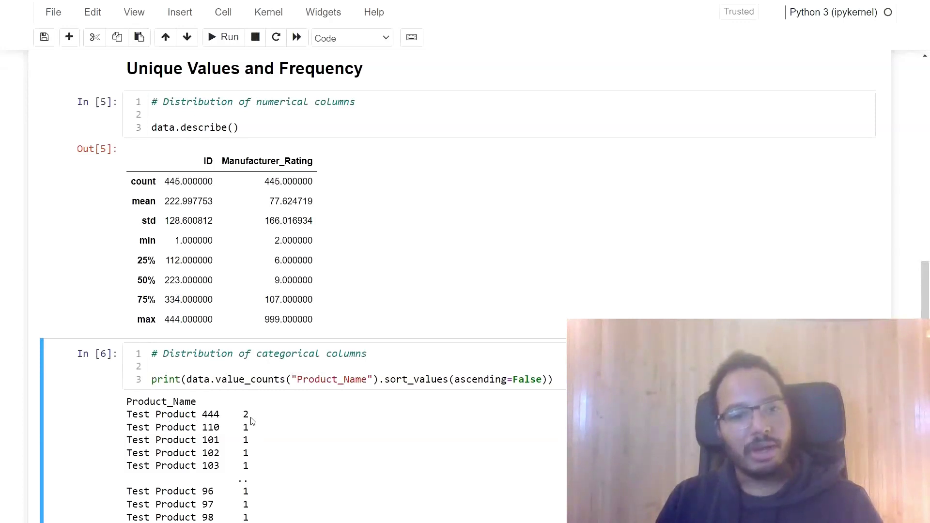
# Run the Manufacturer value_counts cell, led by Test Company 10 with 43 rows
pyautogui.scroll(-1, 254, 417)
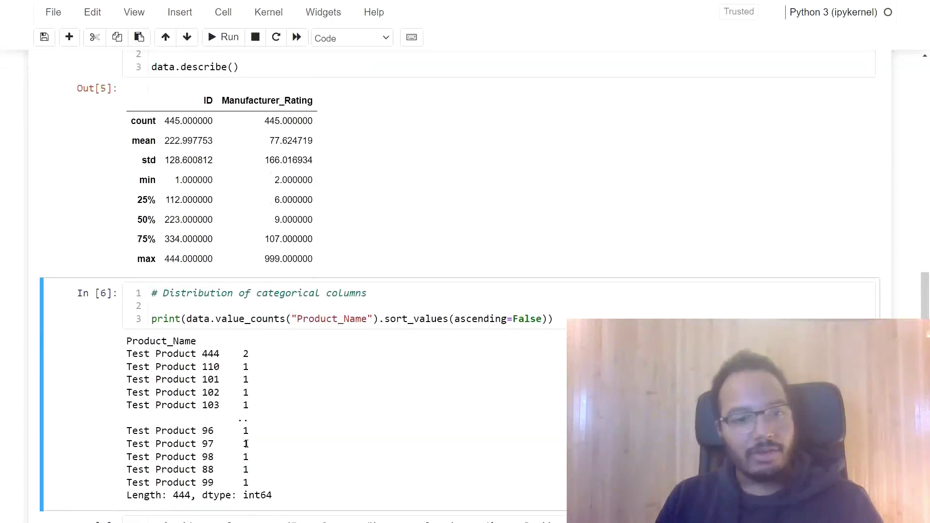
pyautogui.scroll(-2, 288, 414)
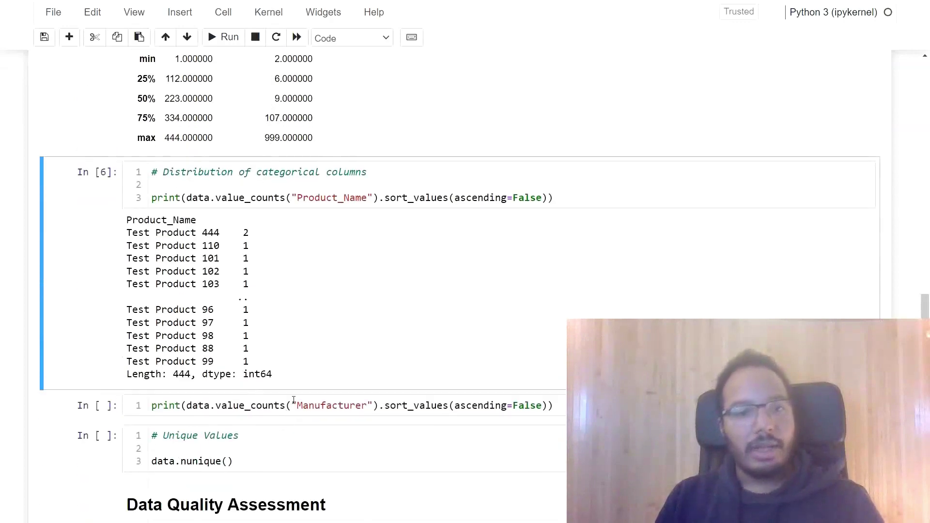
pyautogui.click(297, 405)
pyautogui.hotkey('ctrl', 'Return')
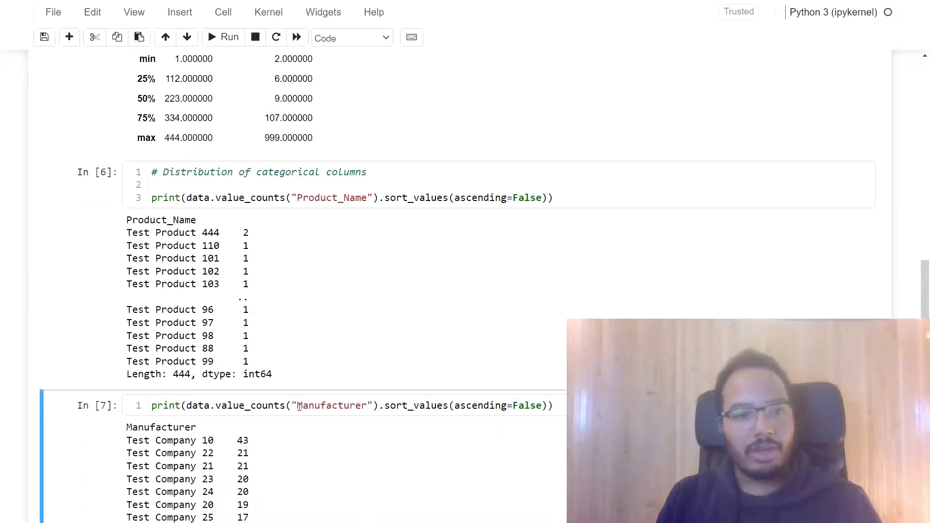
pyautogui.scroll(-3, 295, 403)
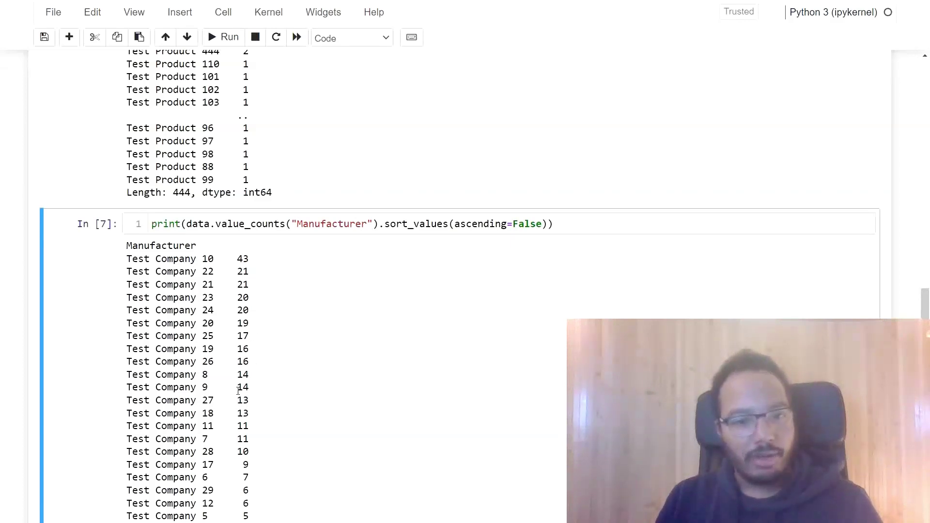
pyautogui.scroll(-5, 267, 417)
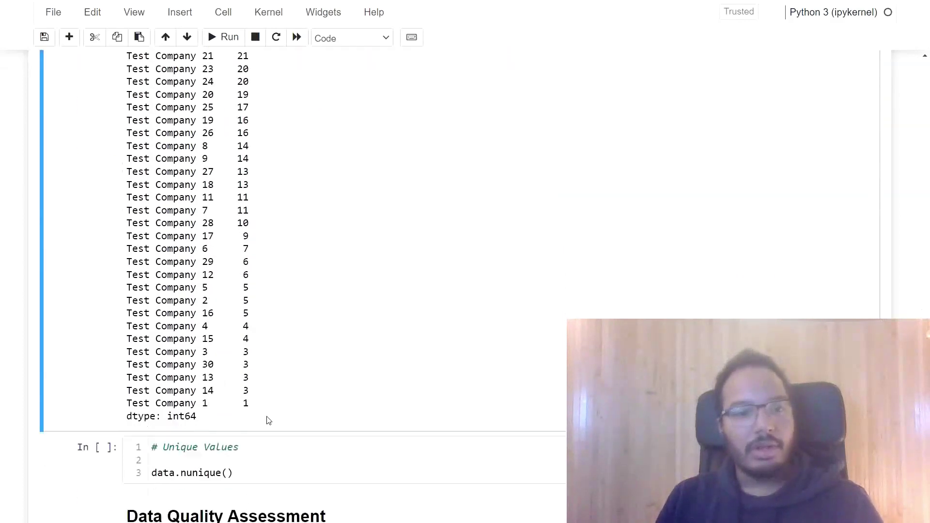
# Run data.nunique() to count 444 IDs, 444 product names, 30 manufacturers and 204 ratings
pyautogui.click(348, 436)
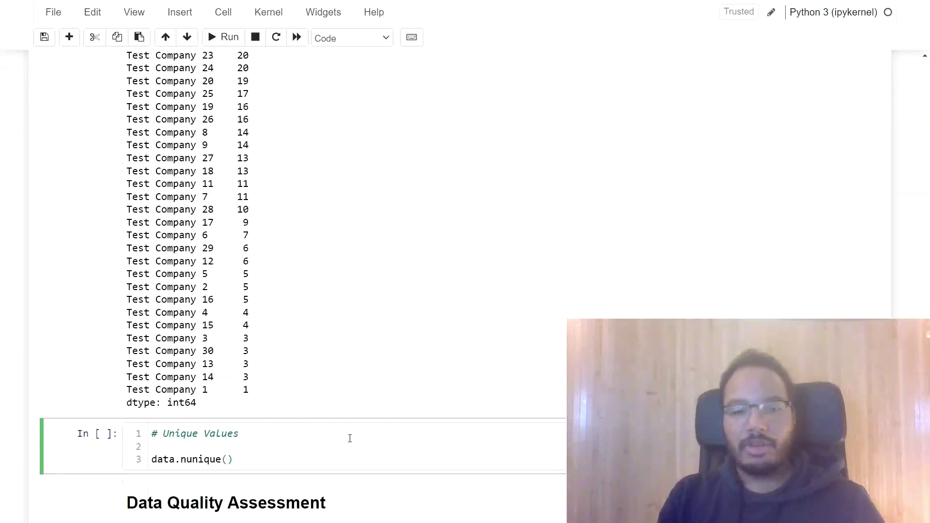
pyautogui.hotkey('ctrl', 'Return')
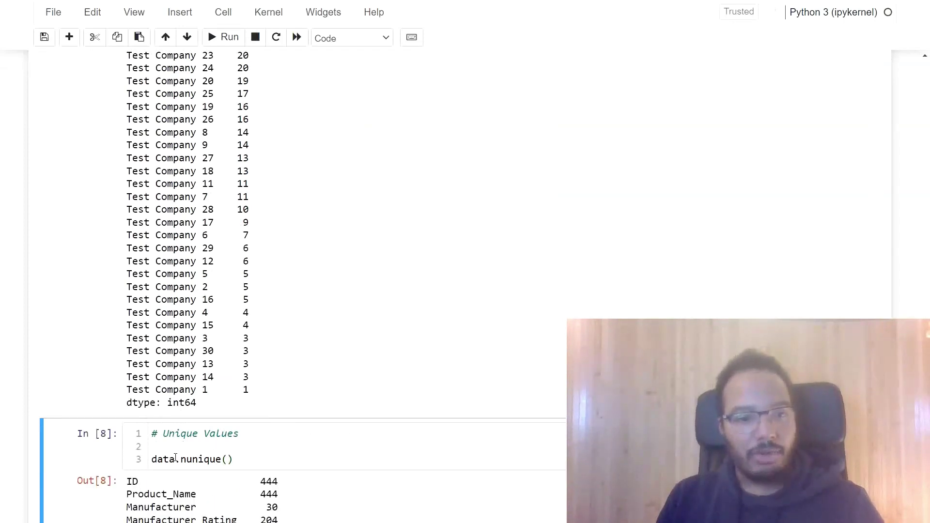
pyautogui.scroll(-1, 292, 457)
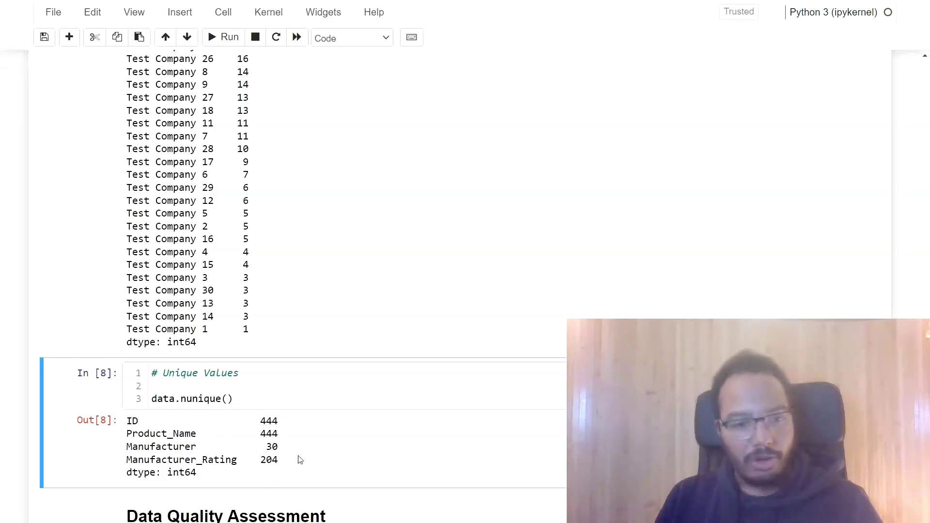
pyautogui.scroll(-1, 320, 450)
pyautogui.scroll(-2, 339, 434)
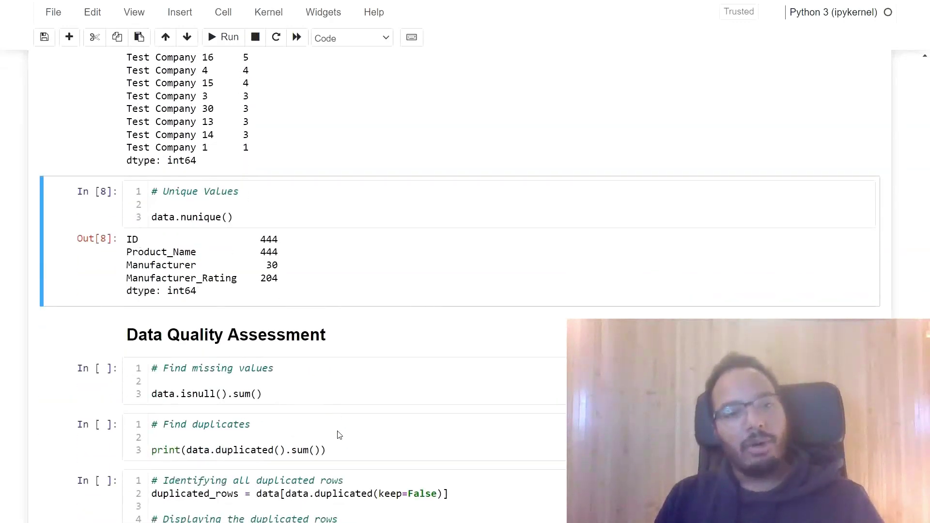
# Run data.isnull().sum(), finding 102 missing Manufacturer values and none elsewhere
pyautogui.click(294, 384)
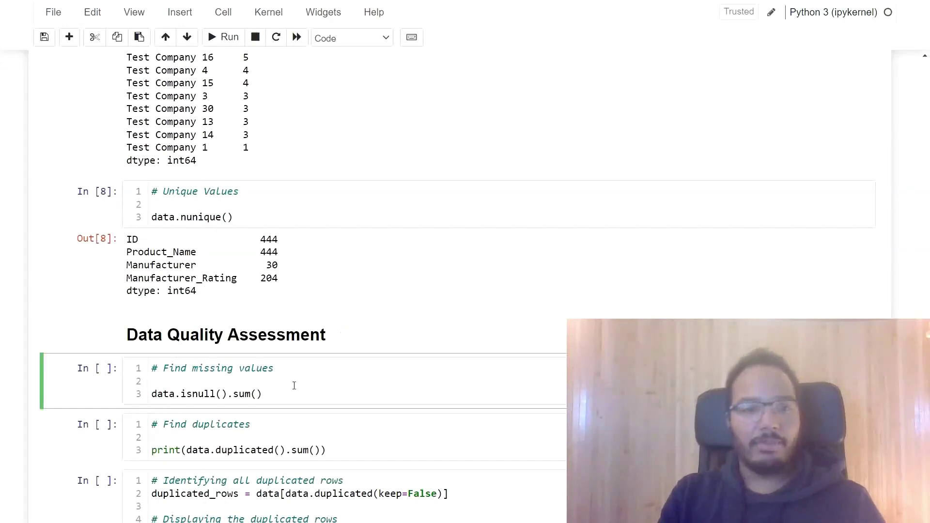
pyautogui.hotkey('ctrl', 'Return')
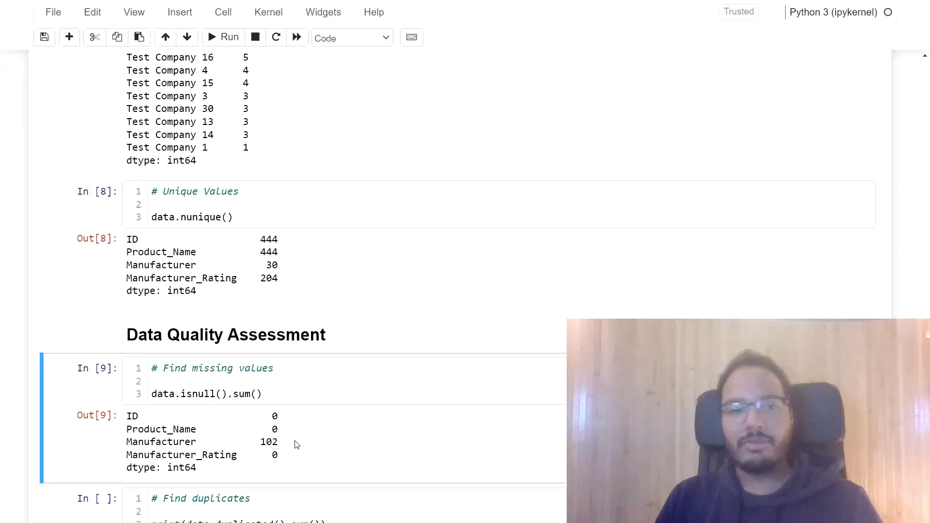
pyautogui.scroll(-2, 312, 426)
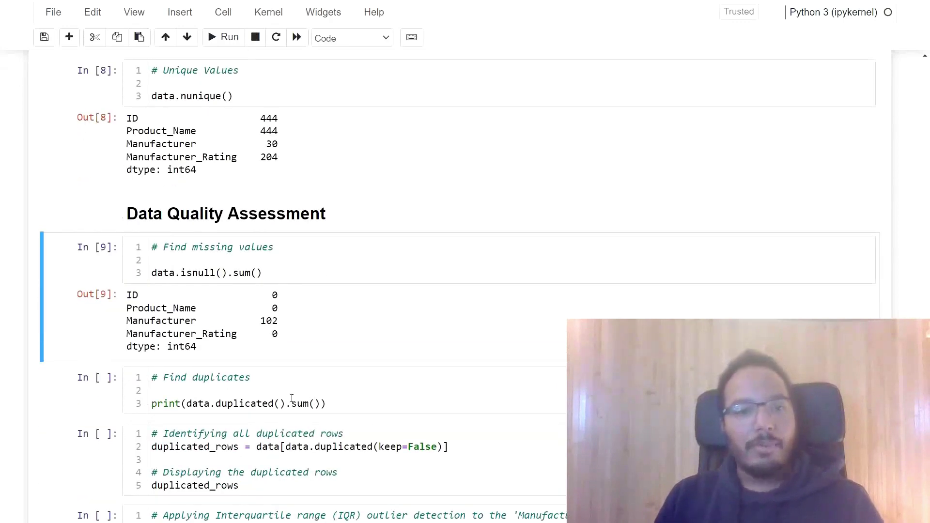
# Run the Find duplicates cell, which reports 1 duplicate row
pyautogui.click(263, 392)
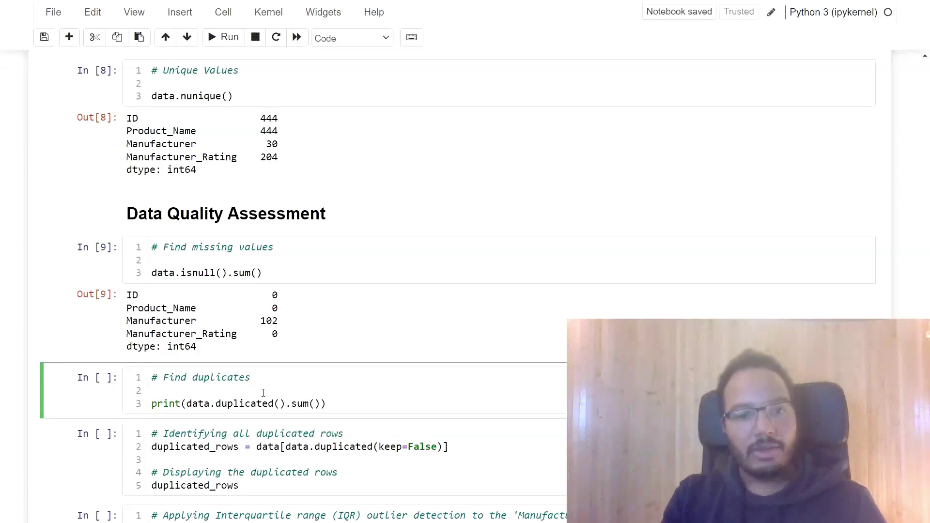
pyautogui.hotkey('ctrl', 'Return')
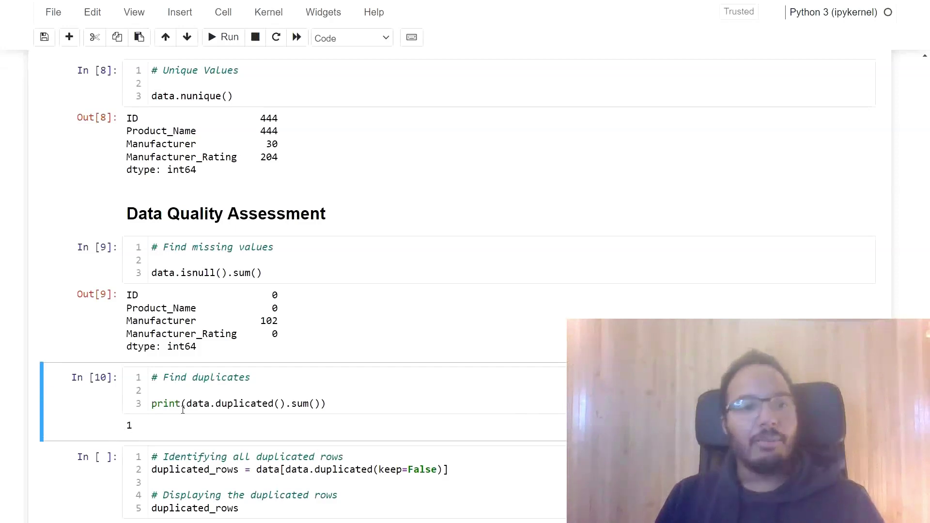
pyautogui.scroll(-1, 183, 410)
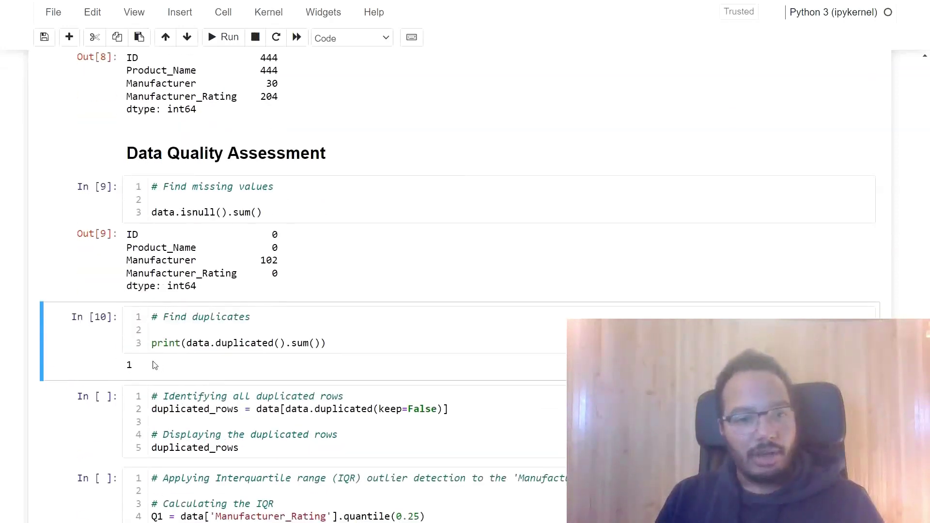
# Run the duplicated-rows cell listing both Test Product 444 rows from Test Company 24 rated 205
pyautogui.click(455, 437)
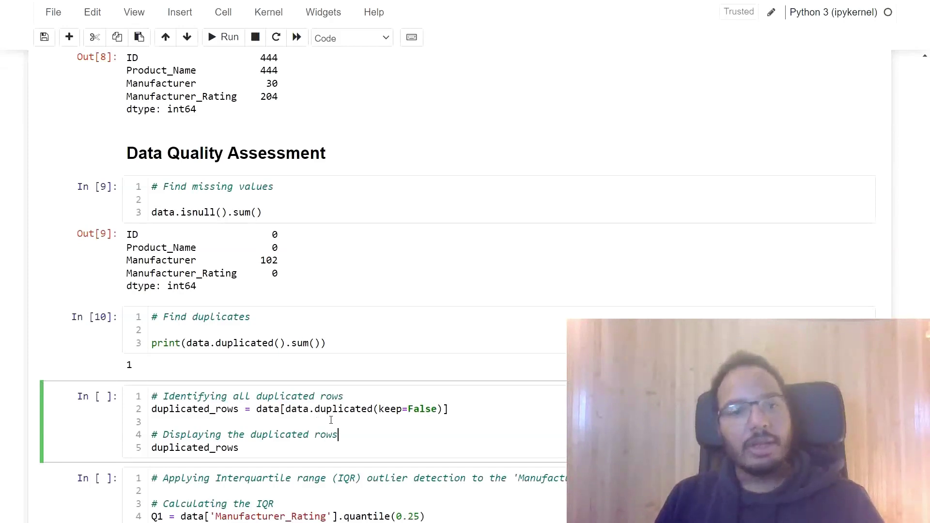
pyautogui.hotkey('ctrl', 'Return')
pyautogui.scroll(-2, 339, 419)
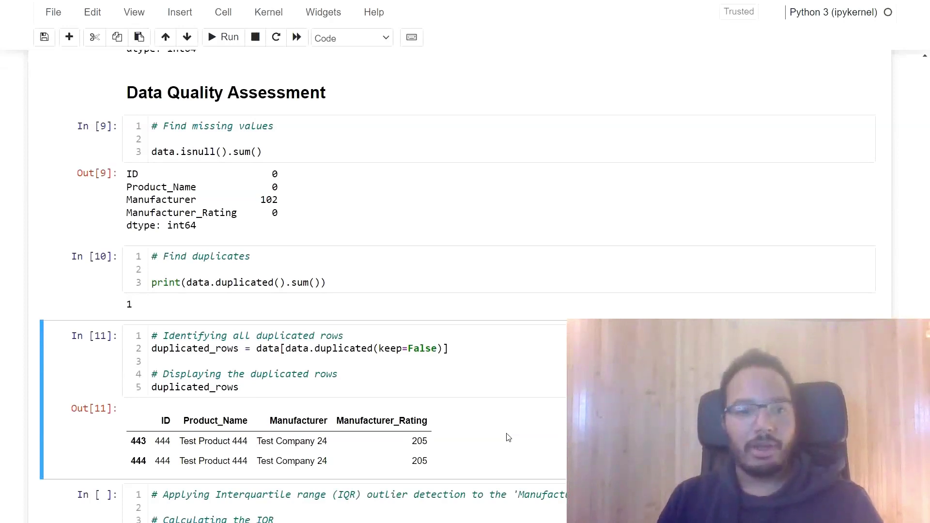
# Run the IQR outlier check on Manufacturer_Rating, returning True with 12 rows rated 999
pyautogui.scroll(-5, 507, 437)
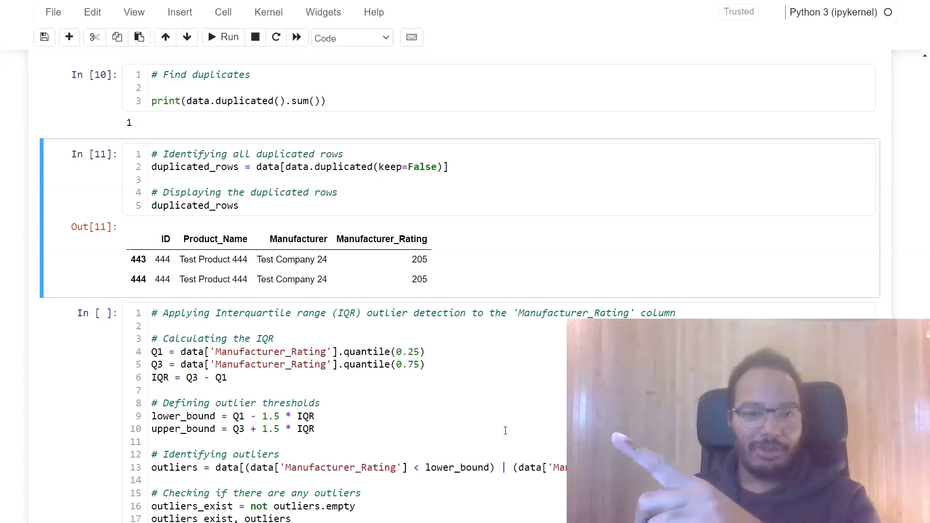
pyautogui.scroll(-1, 416, 424)
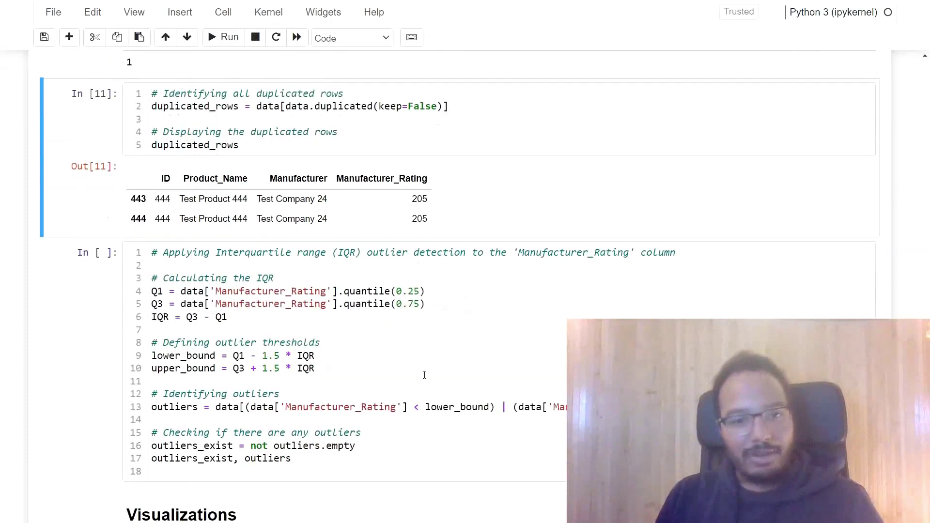
pyautogui.click(426, 369)
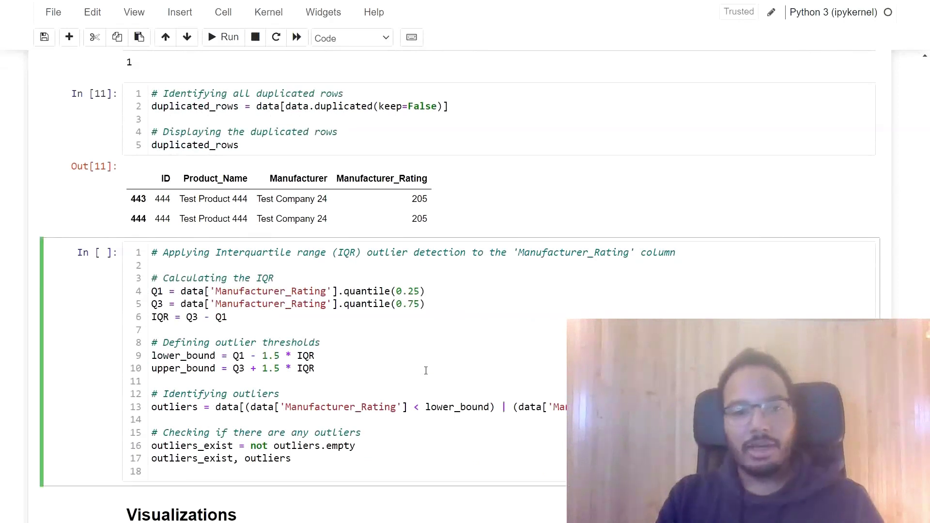
pyautogui.hotkey('ctrl', 'Return')
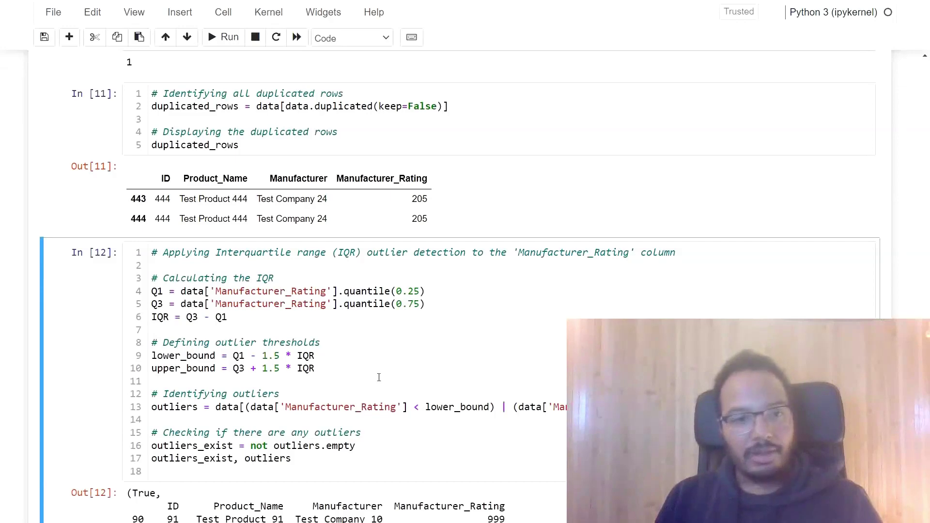
pyautogui.scroll(-3, 378, 377)
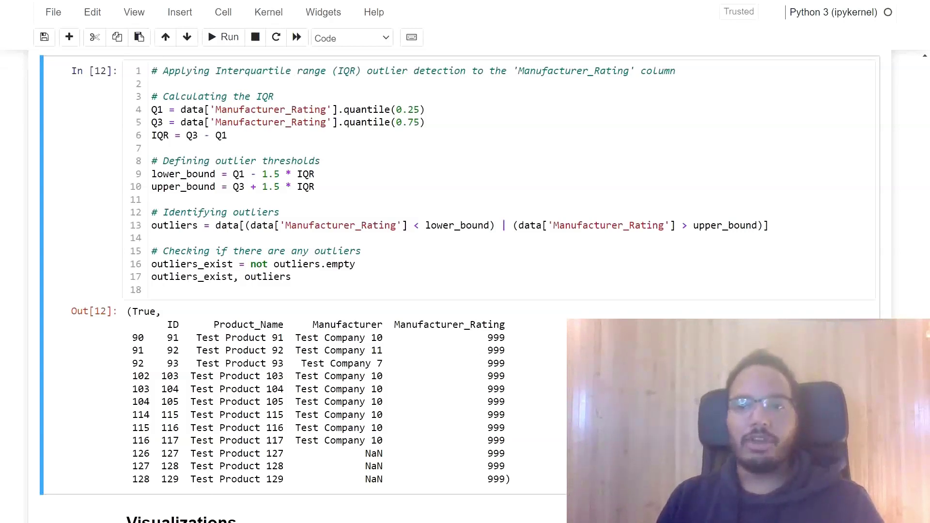
# Draw the Manufacturer_Rating histogram and top-10 manufacturer bar chart, then save the notebook
pyautogui.scroll(-4, 339, 290)
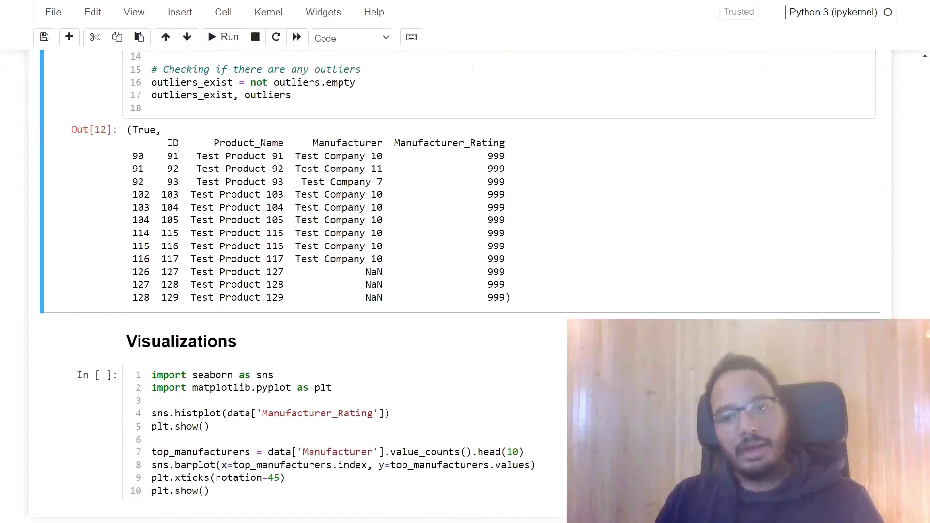
pyautogui.scroll(-1, 172, 281)
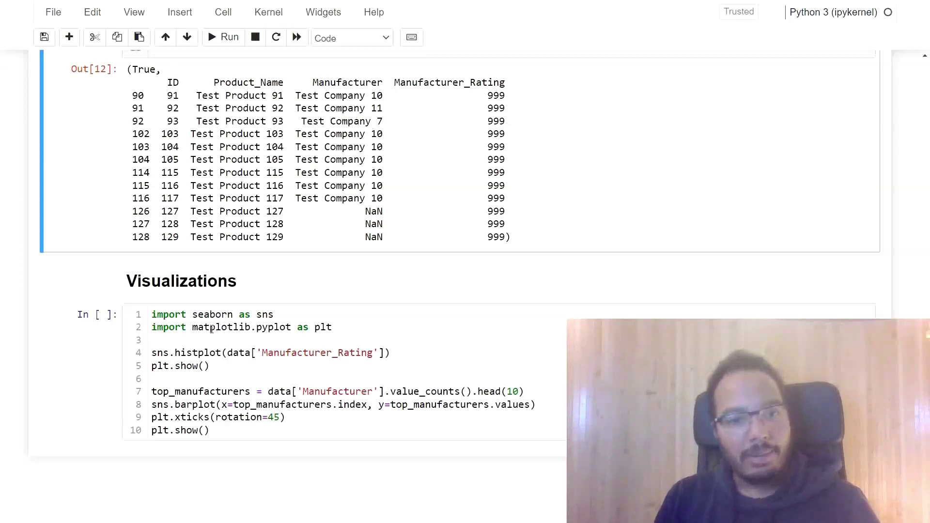
pyautogui.click(241, 346)
pyautogui.hotkey('ctrl', 'Return')
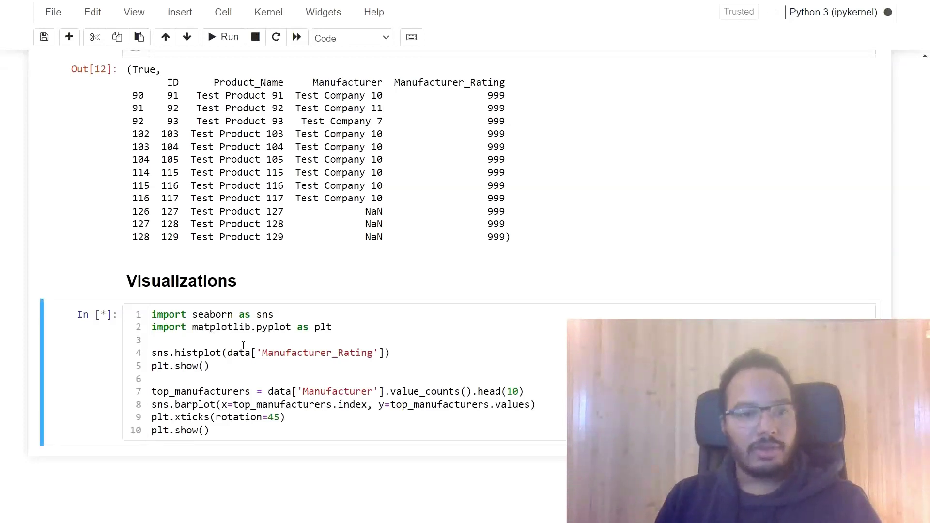
pyautogui.hotkey('ctrl', 's')
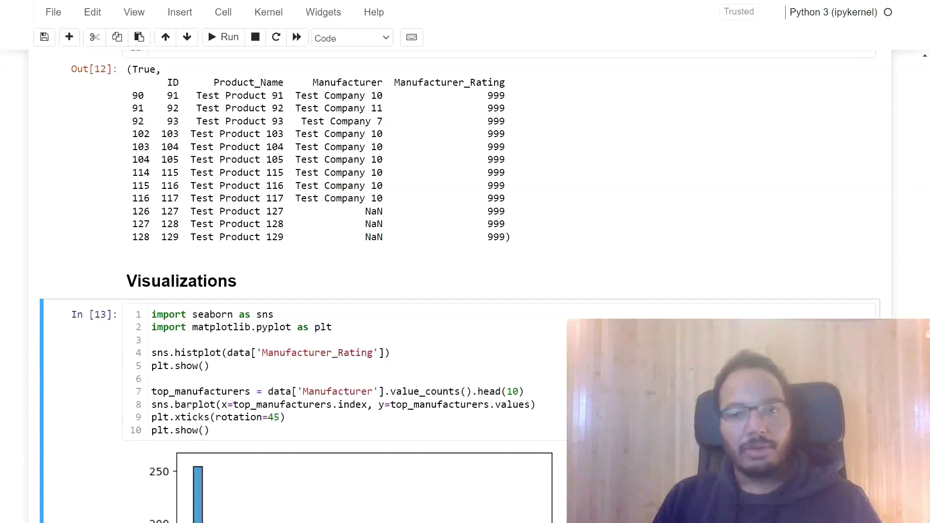
pyautogui.scroll(-5, 460, 286)
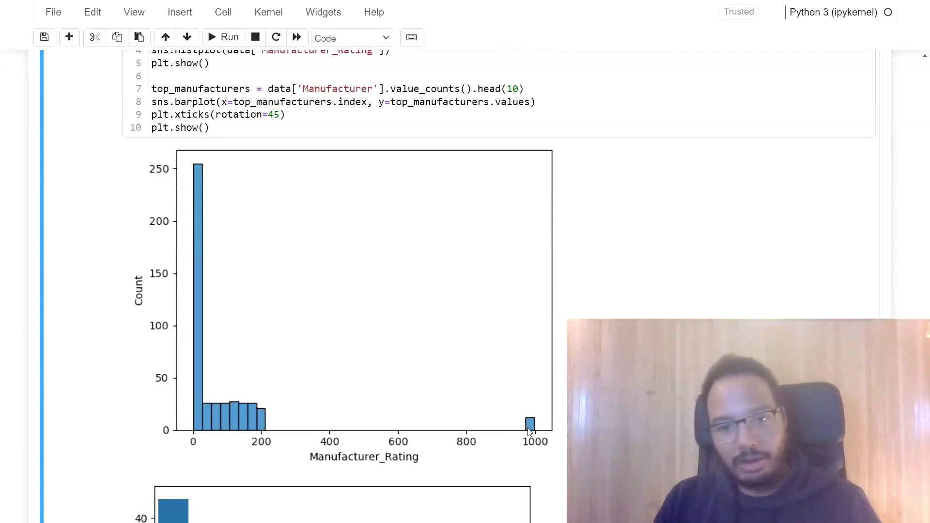
pyautogui.scroll(-5, 530, 421)
pyautogui.scroll(-3, 300, 286)
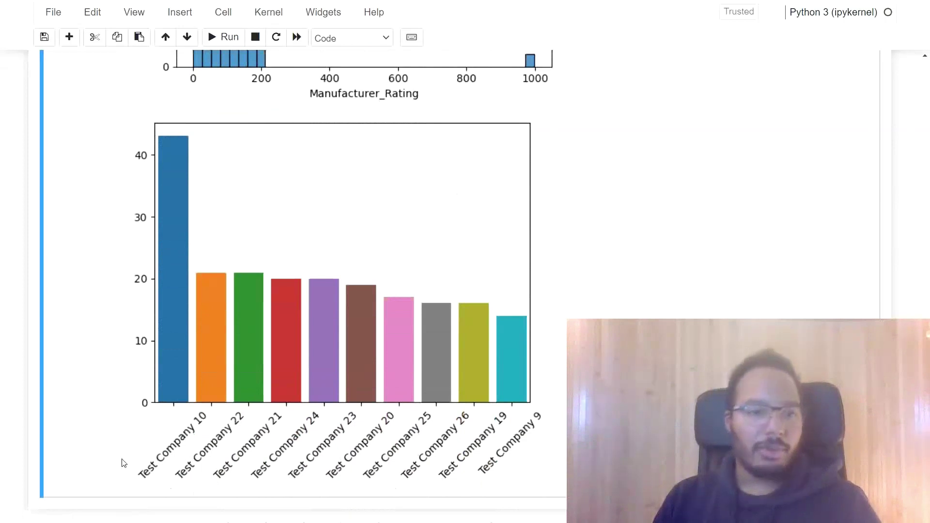